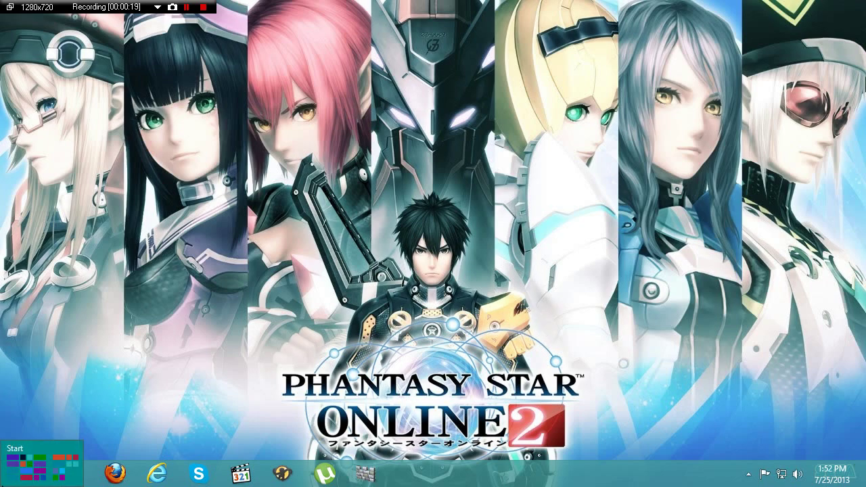
Step: Launch PSO2 Tweaker from the Start screen and decline the offered PSO2 update
left_click(10, 477)
scroll(114, 440, "down", 5)
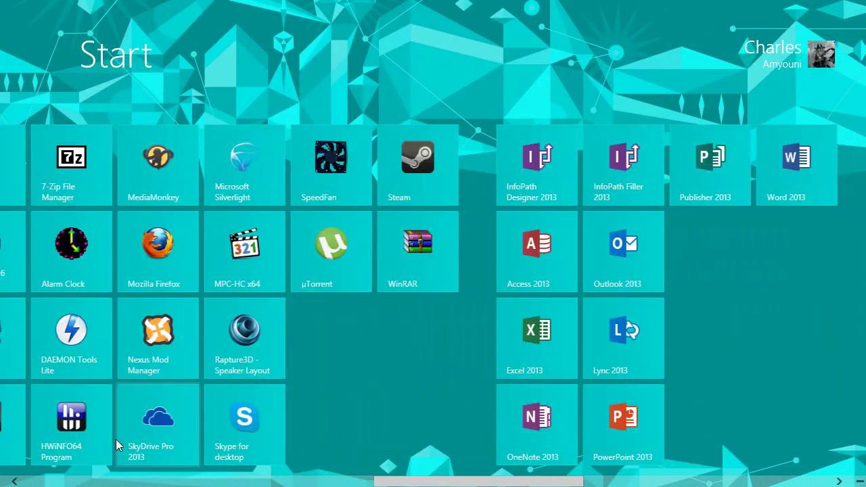
scroll(116, 444, "down", 4)
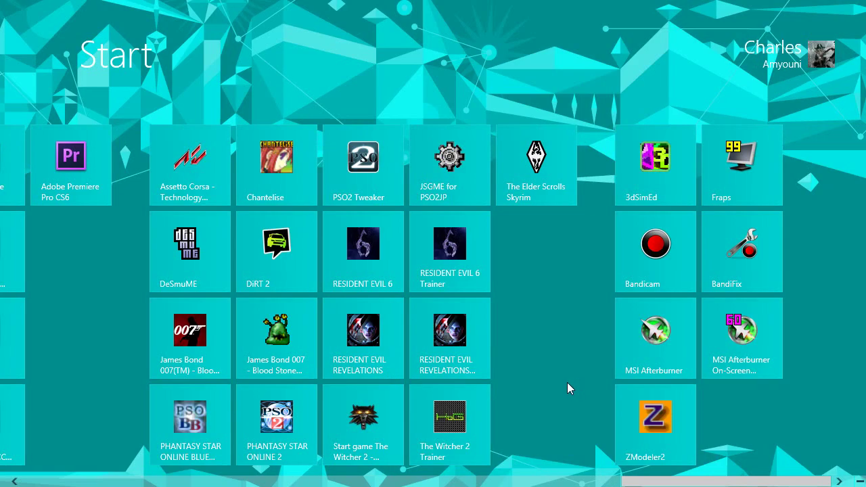
left_click(354, 174)
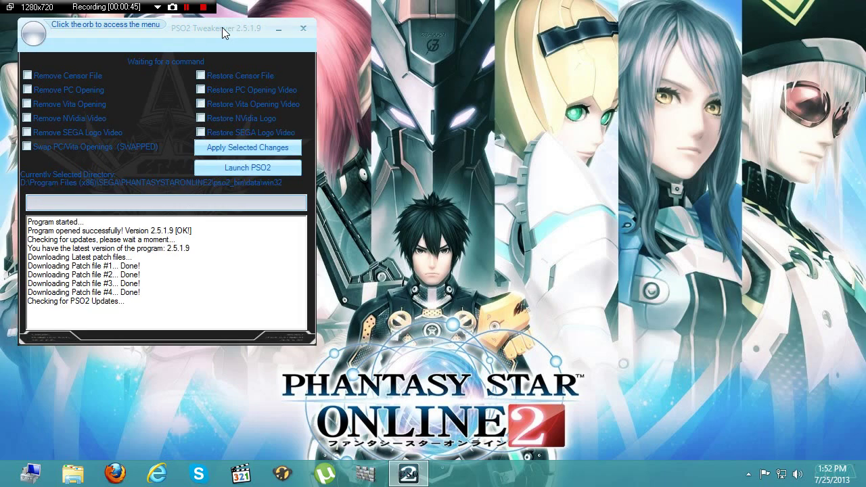
left_click(483, 279)
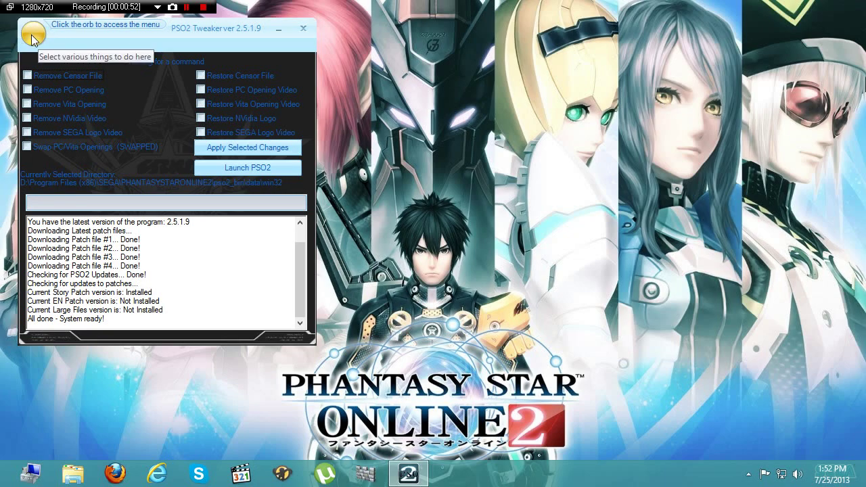
Step: Restore the English Story Patch backup in PSO2 Tweaker and confirm the restoration
left_click(32, 35)
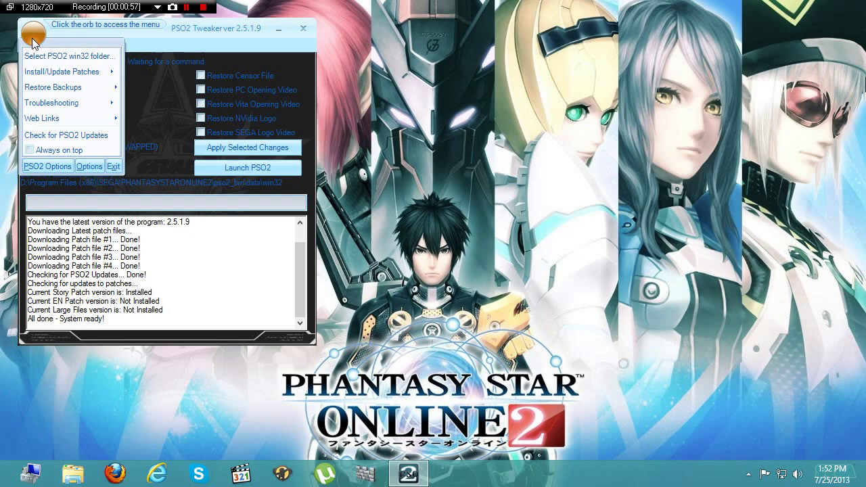
mouse_move(54, 89)
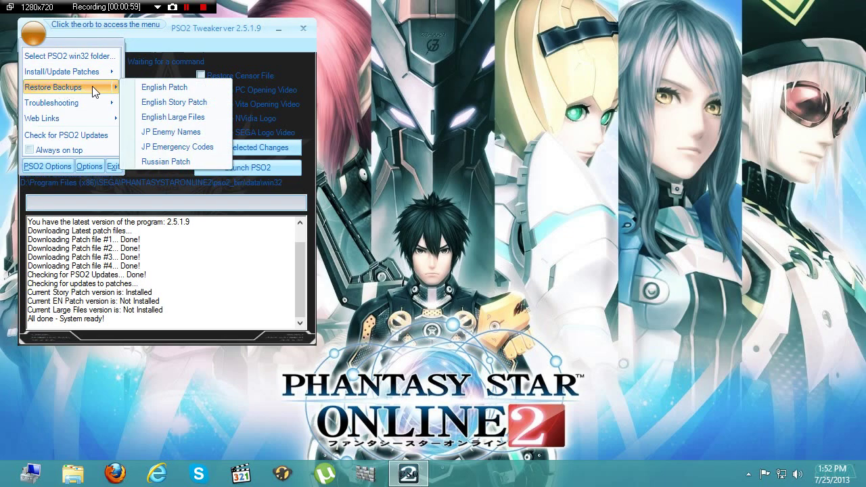
left_click(169, 103)
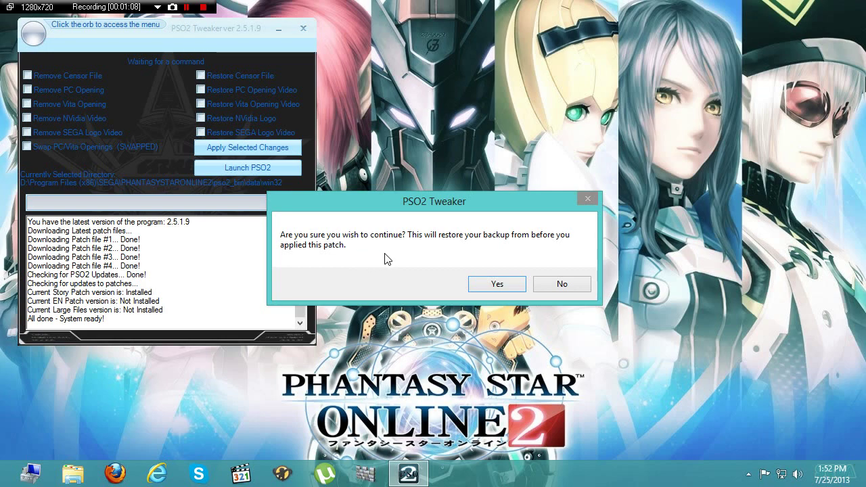
left_click(484, 285)
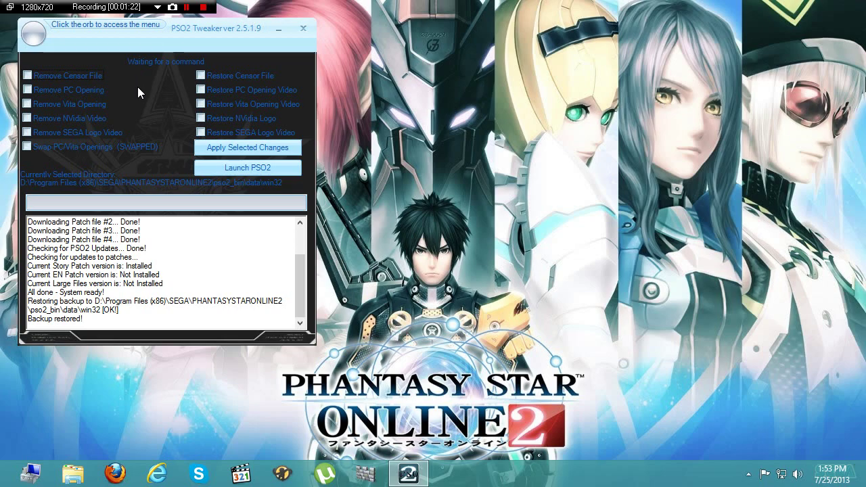
Step: Apply the Swap PC/Vita Openings and Restore Censor File changes, and close PSO2 Tweaker
left_click(26, 147)
left_click(201, 75)
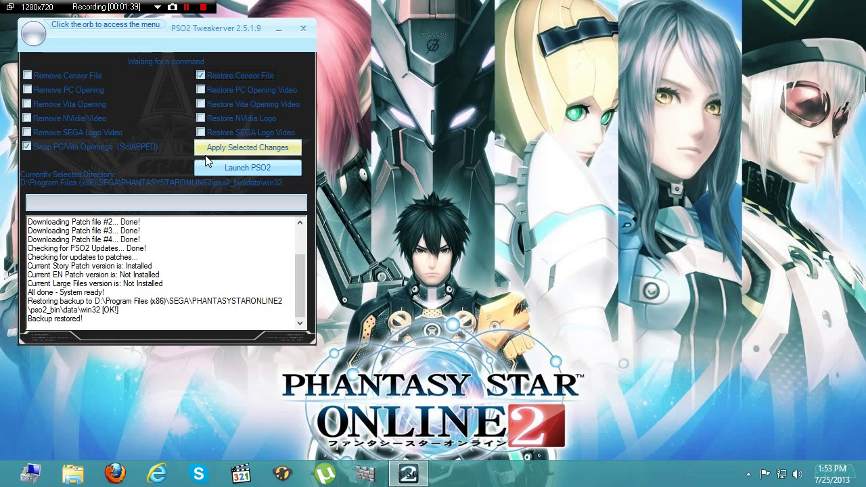
left_click(235, 154)
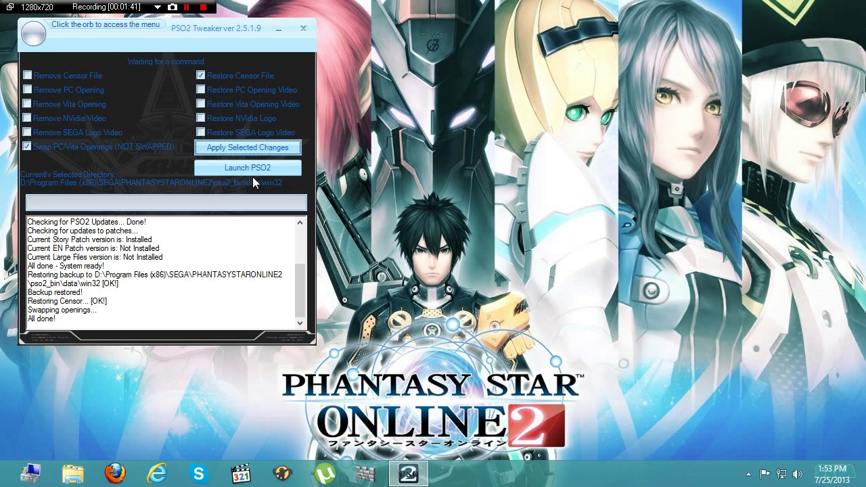
left_click(303, 28)
right_click(415, 209)
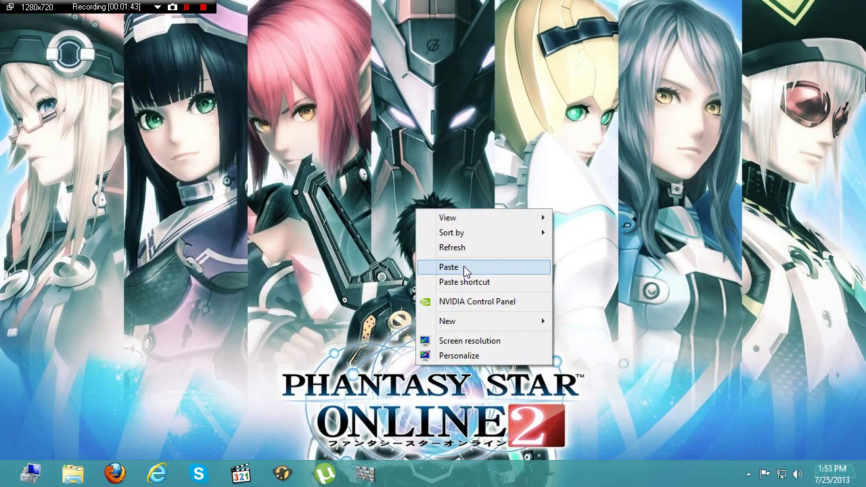
left_click(446, 248)
Step: Launch JSGME for PSO2JP from the Start screen and move its window higher on the desktop
left_click(5, 477)
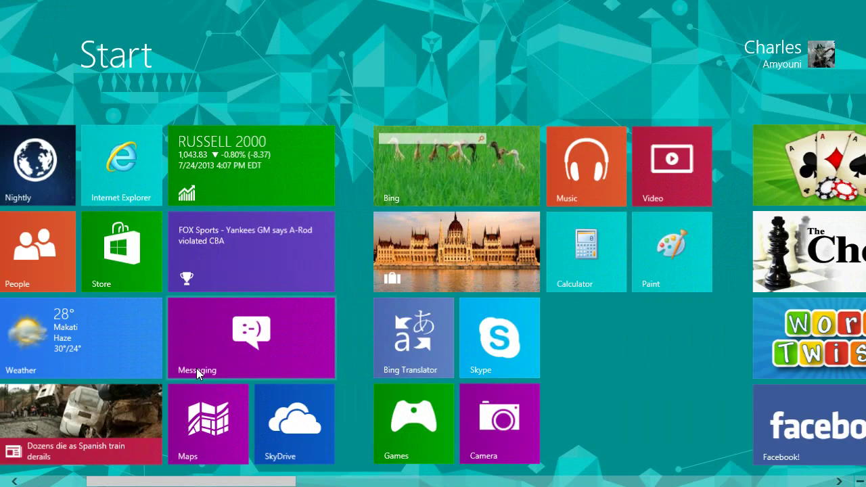
scroll(196, 368, "down", 5)
scroll(216, 362, "down", 5)
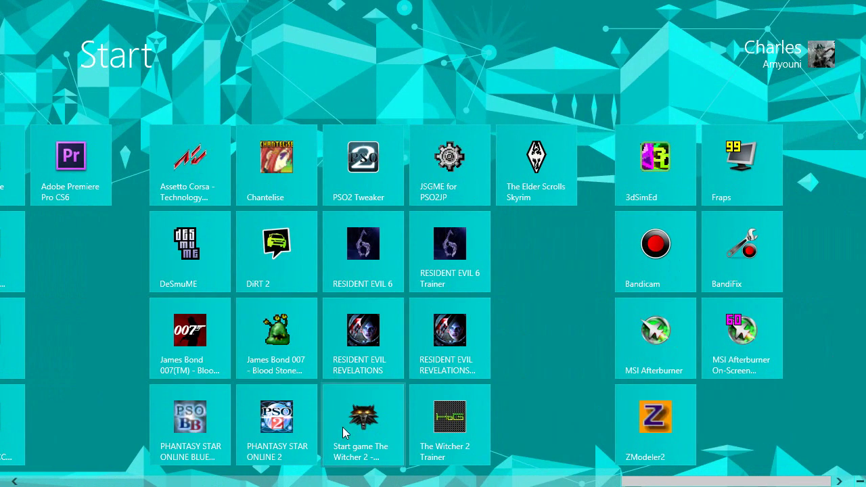
left_click(455, 178)
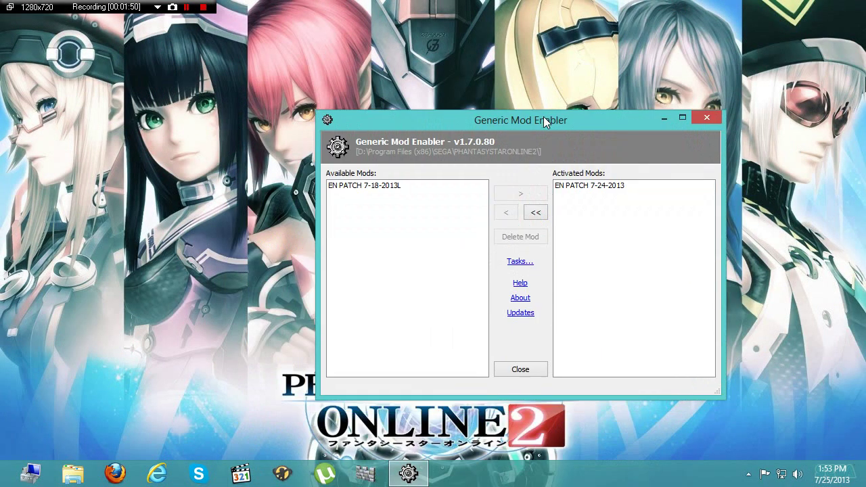
left_click_drag(446, 220, 549, 108)
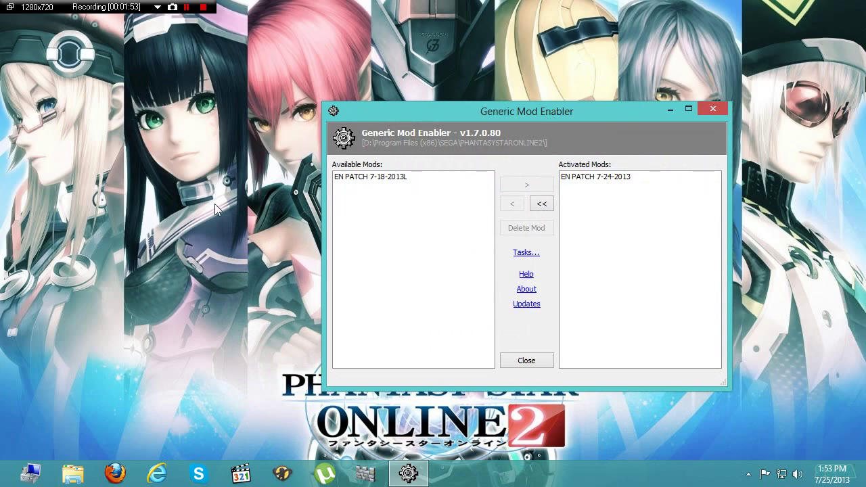
Step: Launch PSO2 Tweaker again from the Start screen while keeping Generic Mod Enabler open
left_click(7, 480)
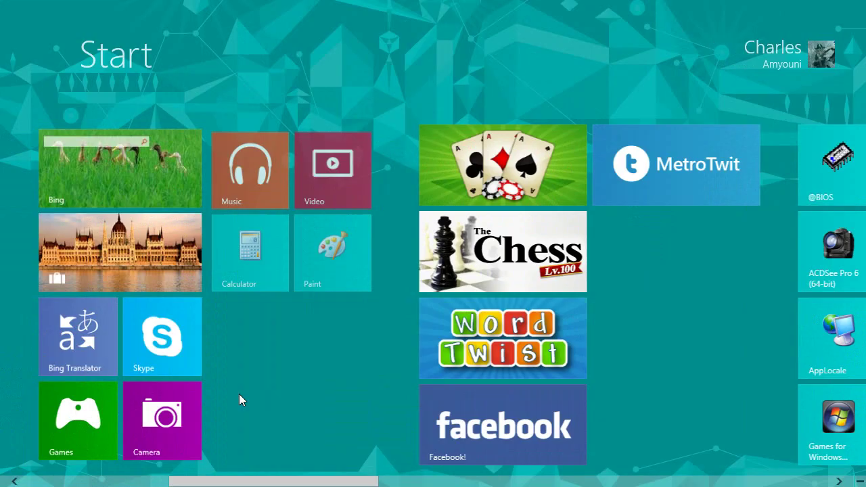
scroll(240, 392, "down", 5)
scroll(244, 391, "down", 3)
scroll(473, 342, "down", 5)
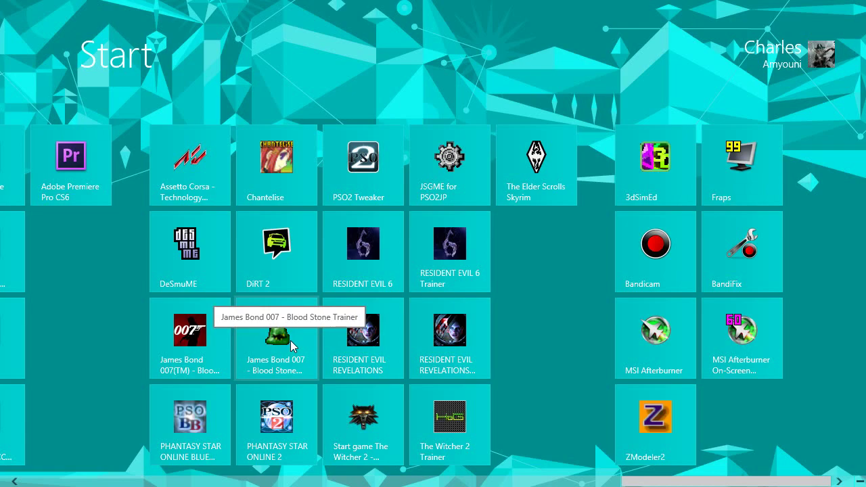
scroll(281, 278, "up", 1)
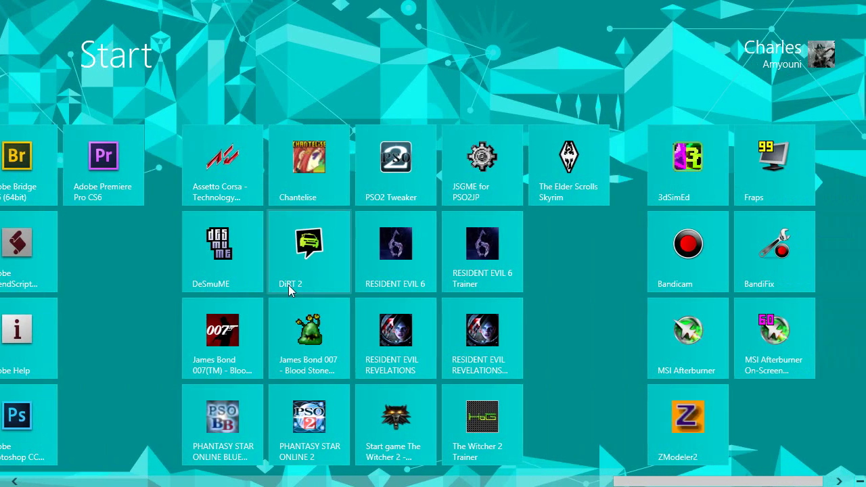
scroll(289, 286, "down", 1)
left_click(426, 150)
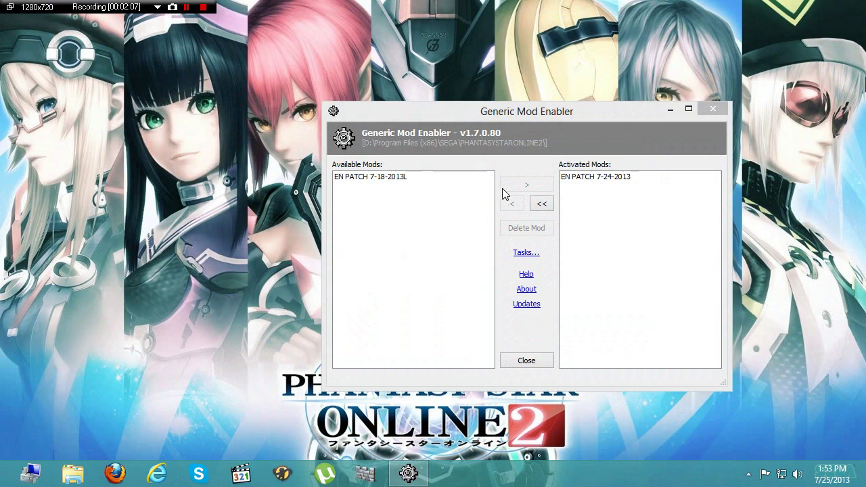
Step: Disable all activated mods in Generic Mod Enabler, including EN PATCH 7-24-2013, and confirm
left_click(387, 177)
left_click_drag(491, 115, 617, 19)
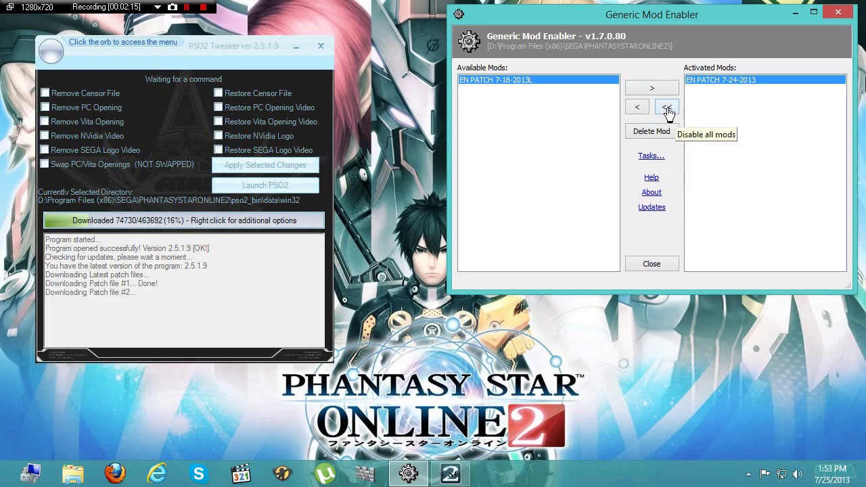
left_click(667, 108)
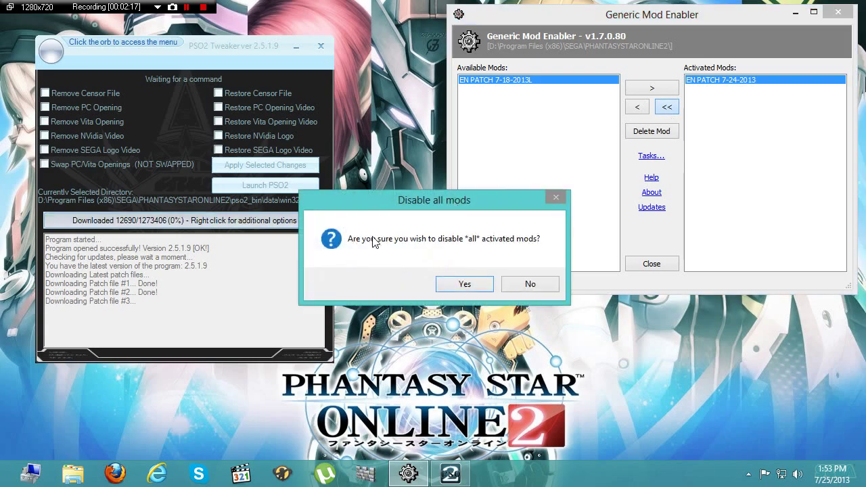
left_click(465, 284)
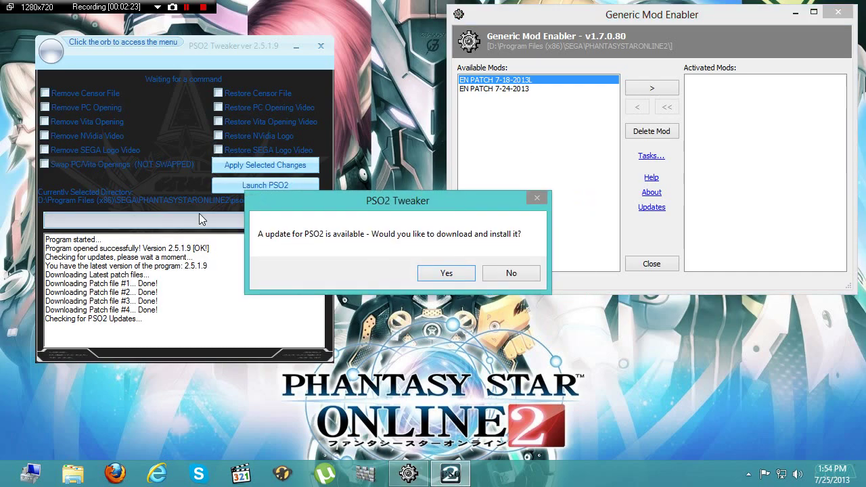
Step: Decline the PSO2 update and look through the Restore Backups options in PSO2 Tweaker
left_click(319, 282)
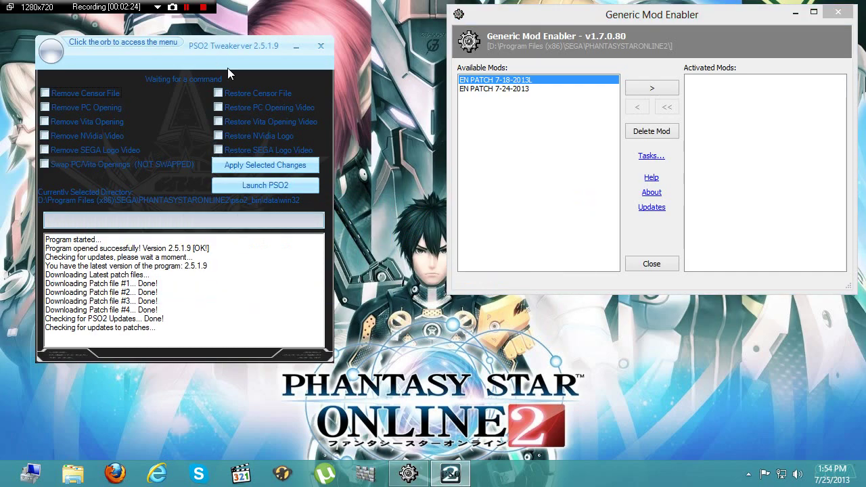
left_click(60, 60)
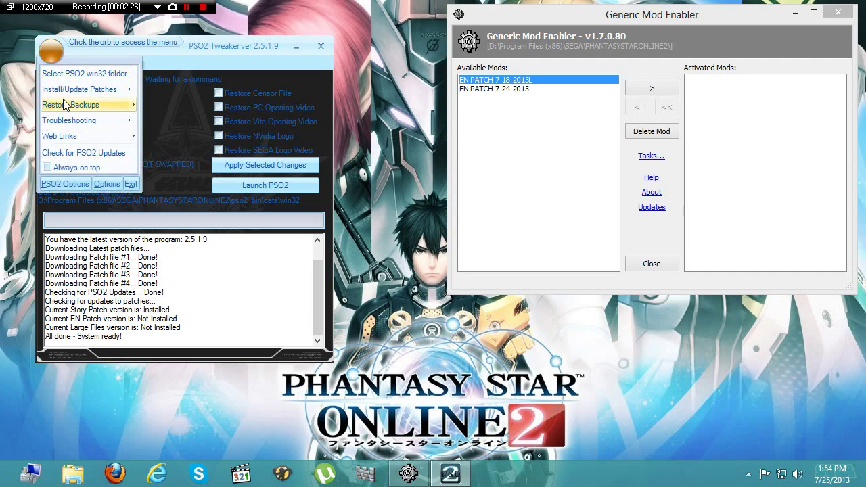
mouse_move(66, 105)
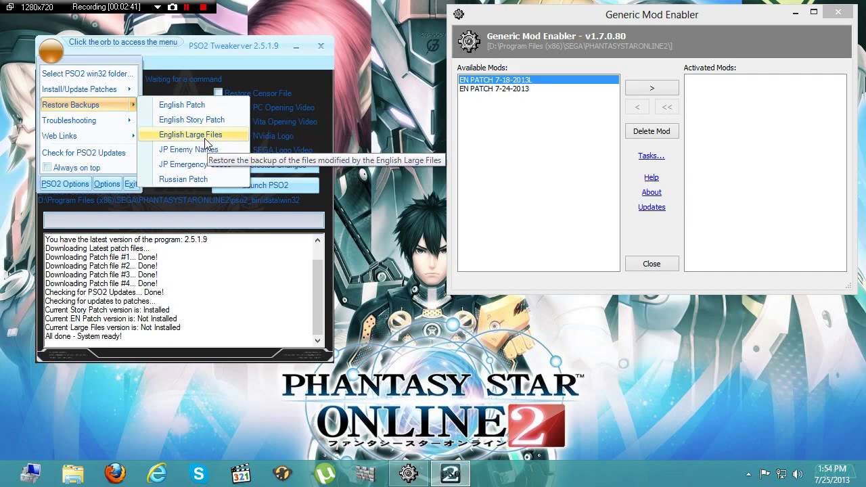
left_click(360, 57)
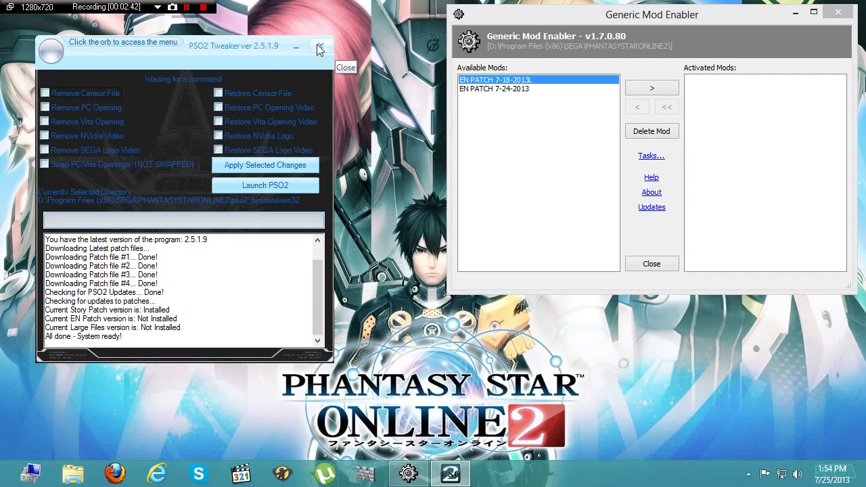
Step: Close Generic Mod Enabler and launch PHANTASY STAR ONLINE 2 from the Start screen
left_click(836, 13)
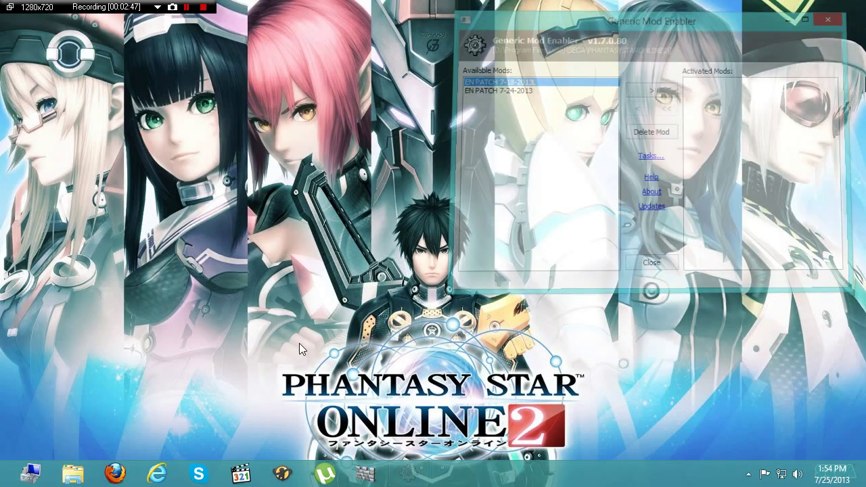
left_click(2, 485)
scroll(378, 366, "down", 10)
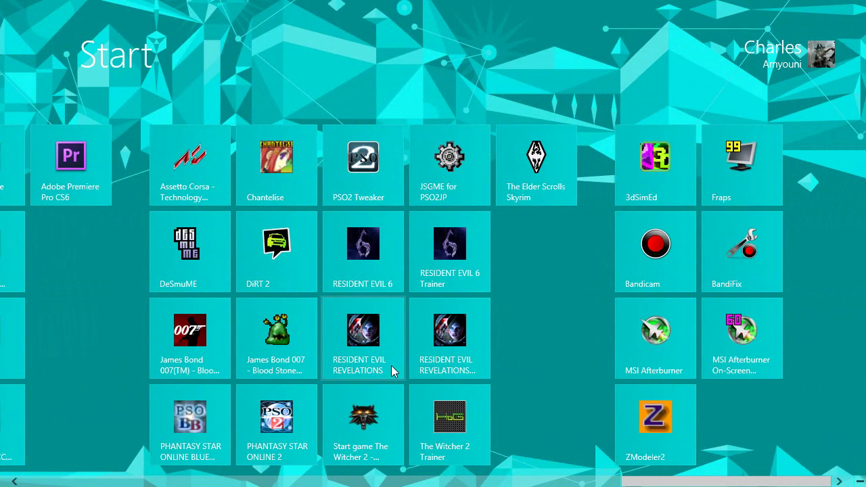
left_click(279, 440)
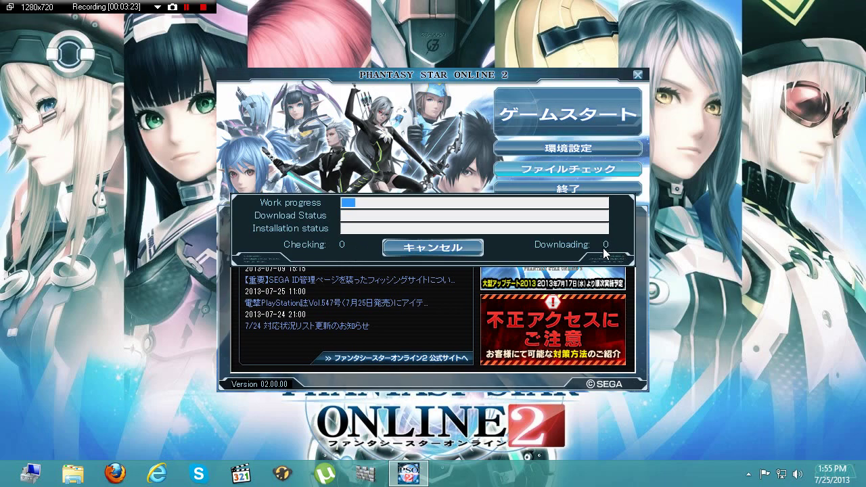
Step: Cancel the running file check in the PHANTASY STAR ONLINE 2 launcher and exit the launcher
left_click(446, 251)
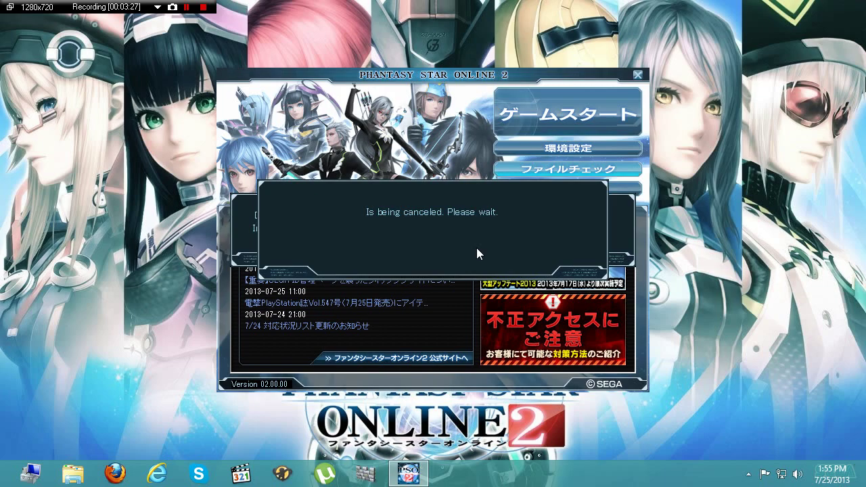
left_click(411, 254)
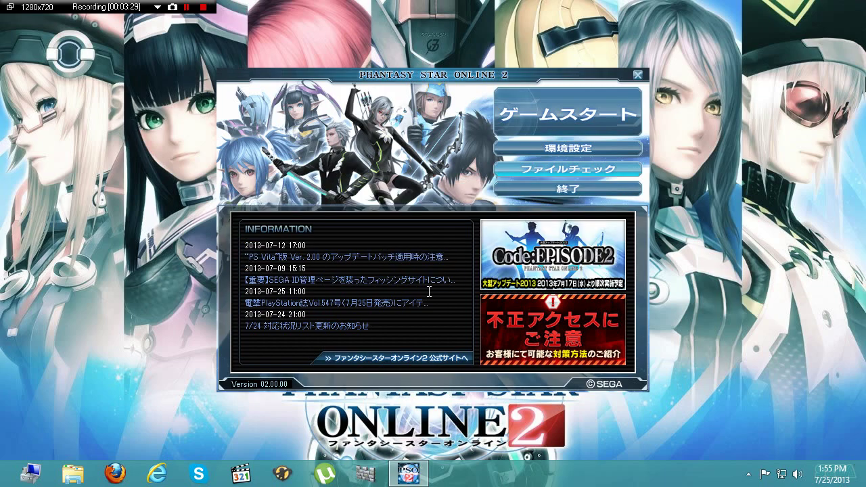
left_click(562, 190)
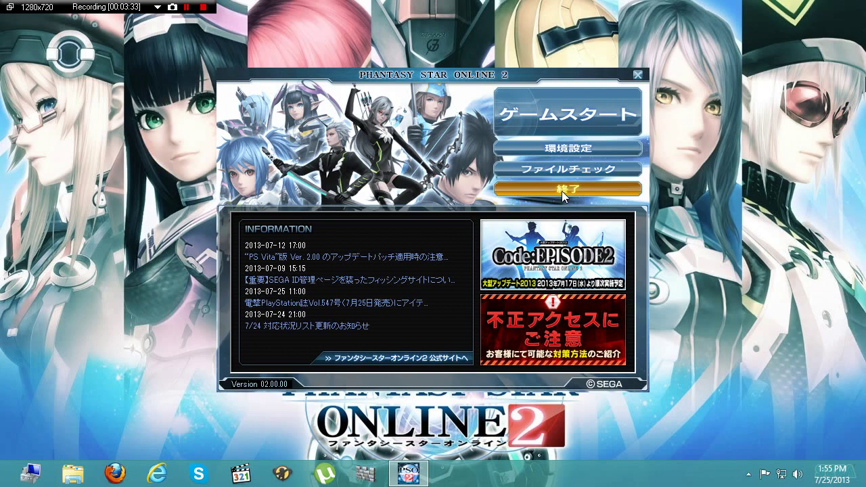
right_click(381, 259)
left_click(421, 300)
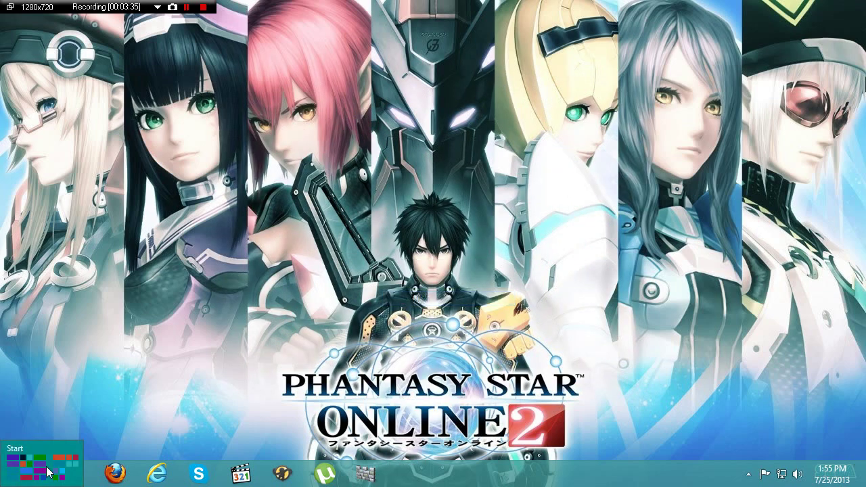
Step: Launch JSGME for PSO2JP from the Start screen
left_click(8, 479)
scroll(594, 337, "down", 6)
scroll(500, 361, "down", 5)
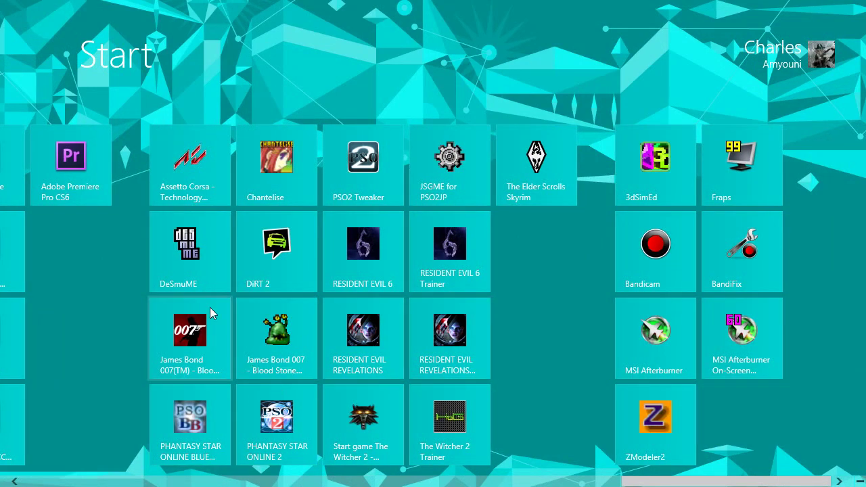
scroll(286, 311, "up", 3)
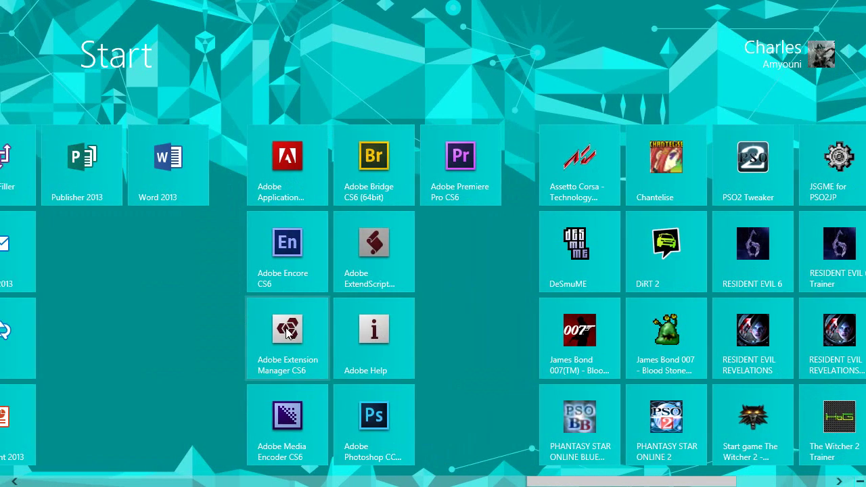
scroll(289, 328, "down", 3)
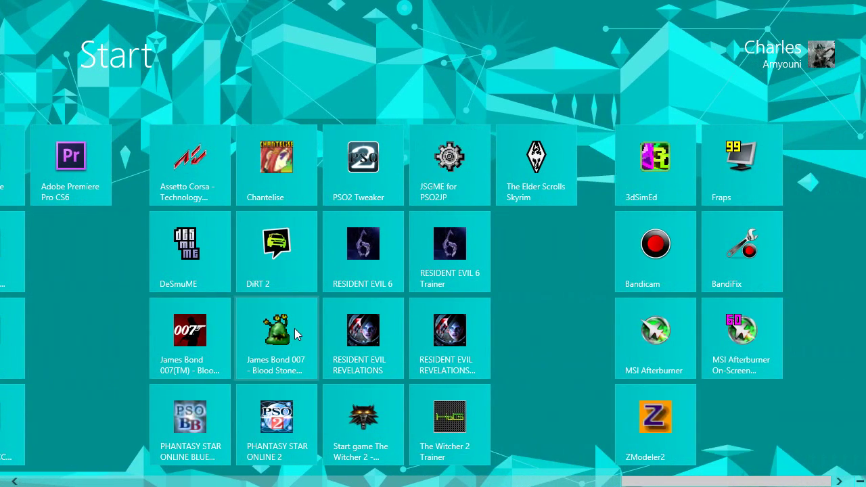
left_click(449, 184)
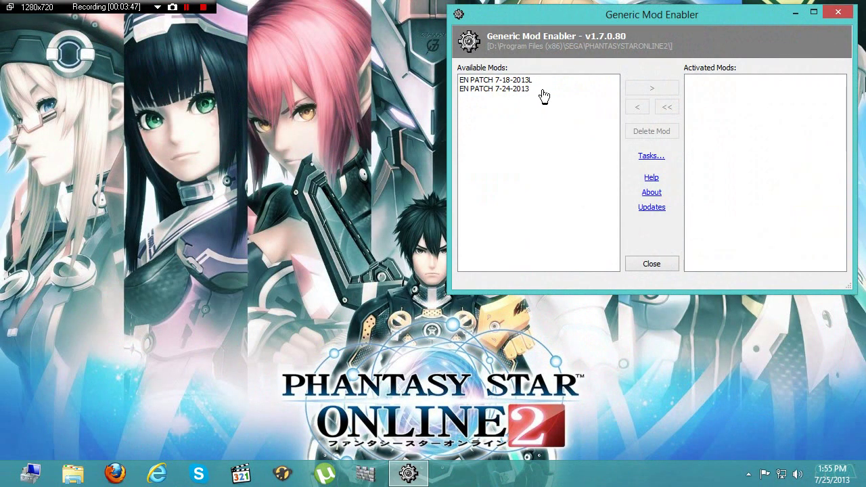
Step: Enable the EN PATCH 7-24-2013 mod and close Generic Mod Enabler
left_click(514, 91)
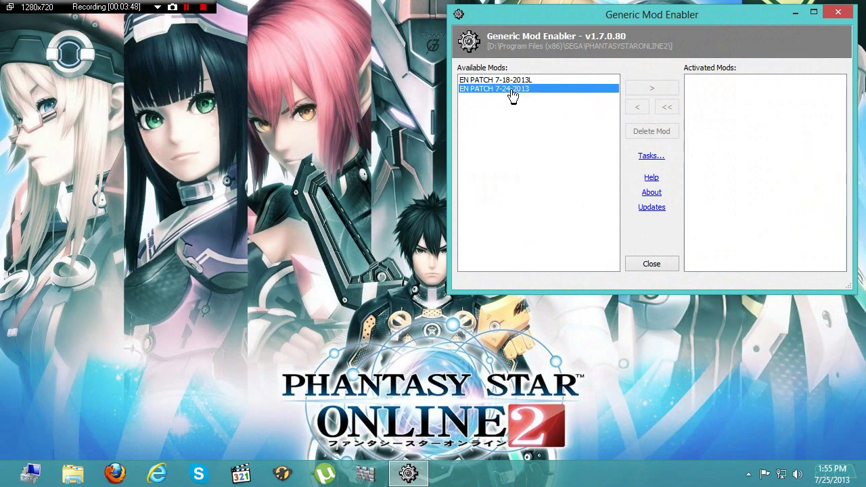
left_click(647, 93)
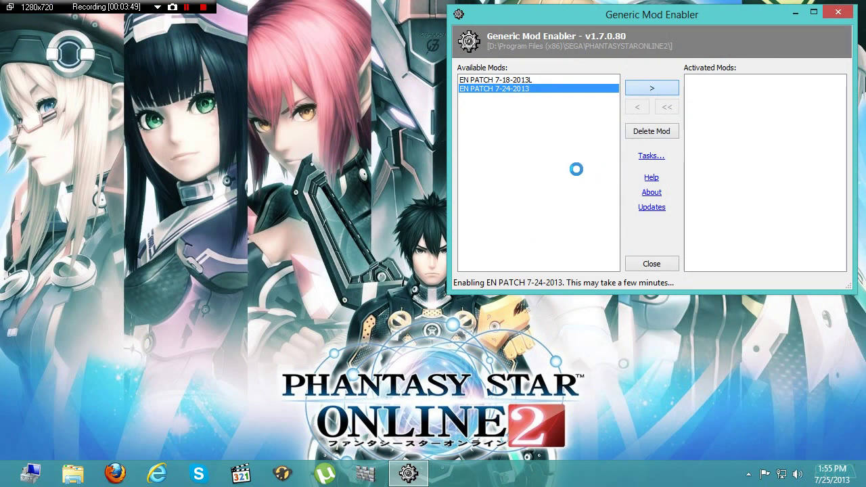
left_click(838, 12)
Step: Launch PSO2 Tweaker from the Start screen and decline the offered PSO2 update
left_click(8, 480)
scroll(351, 313, "down", 15)
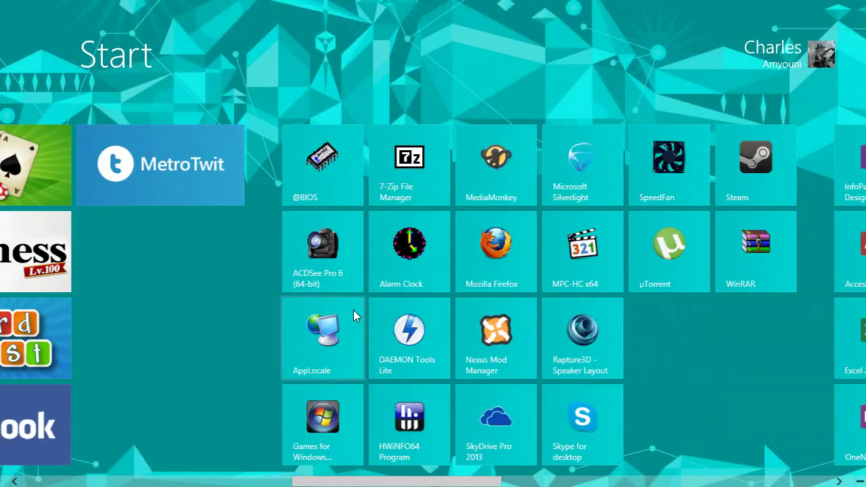
scroll(358, 309, "down", 5)
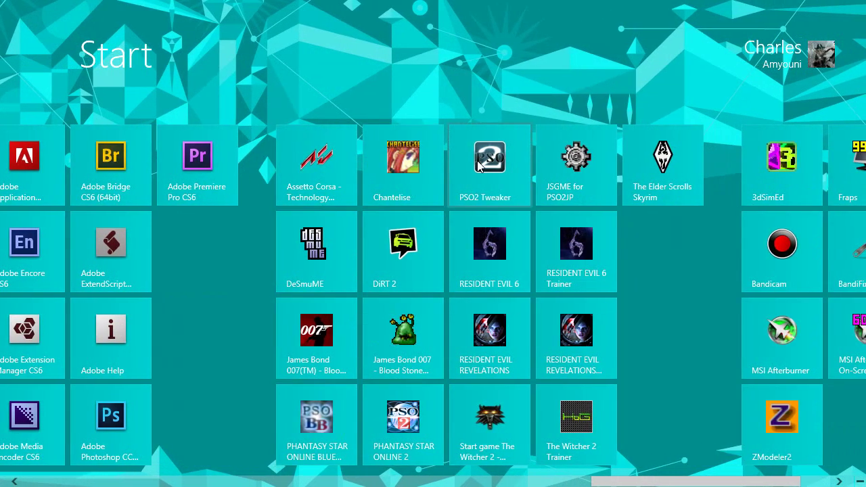
left_click(488, 171)
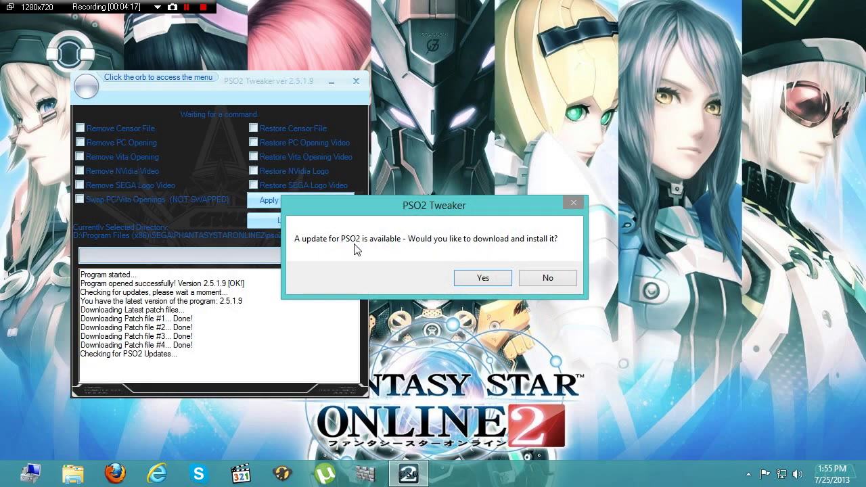
left_click_drag(449, 207, 543, 217)
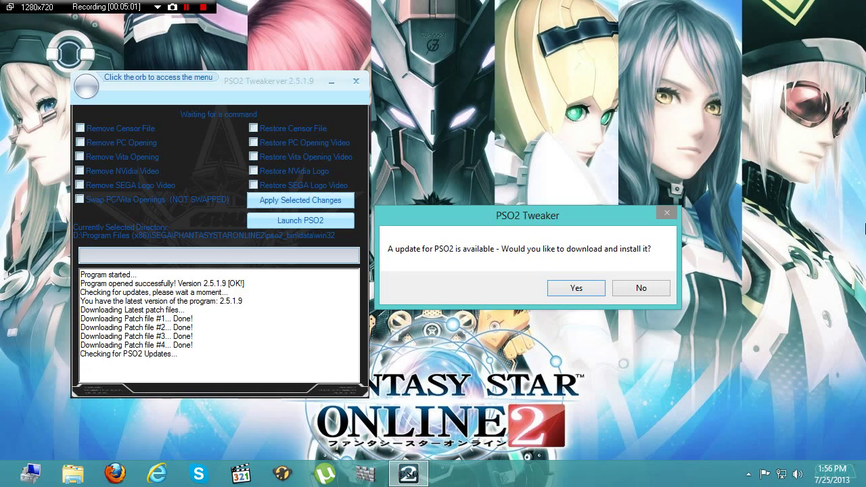
left_click(641, 288)
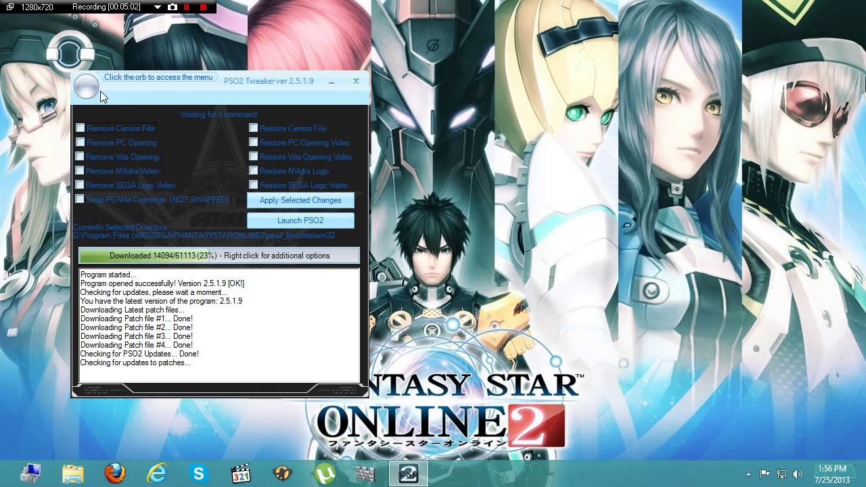
Step: Start installing the English Story Patch and move the unrar.exe extraction window clear of PSO2 Tweaker
left_click(90, 94)
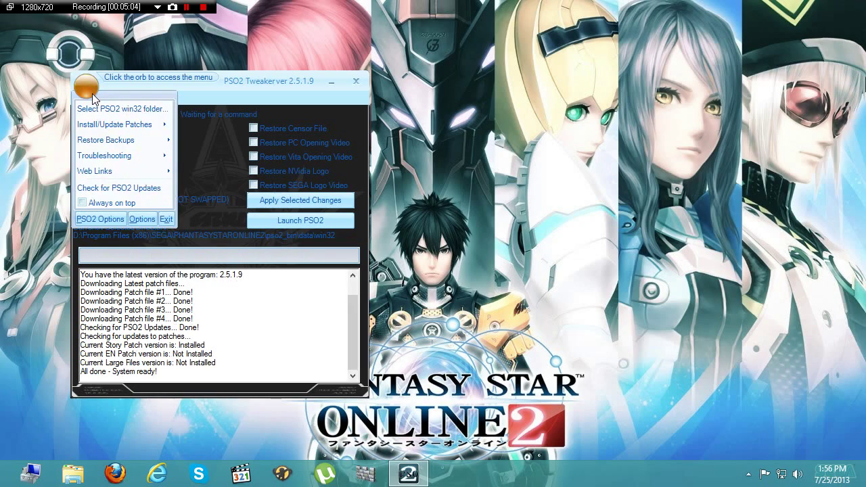
mouse_move(113, 127)
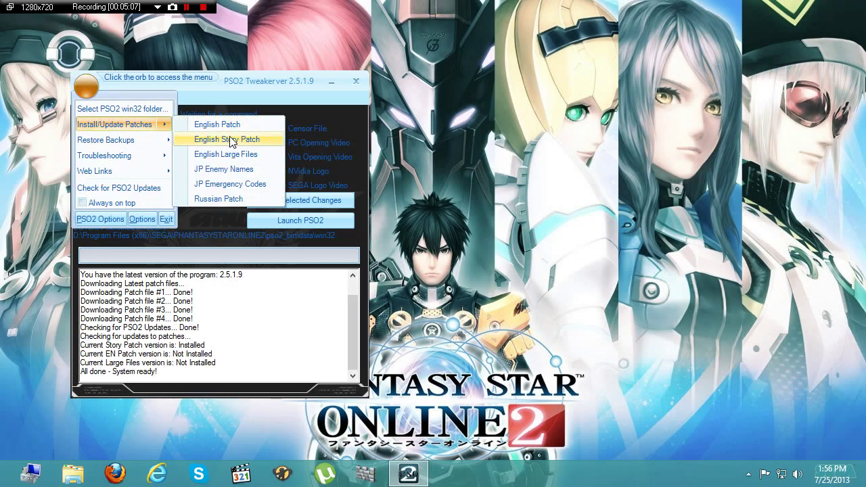
left_click(228, 139)
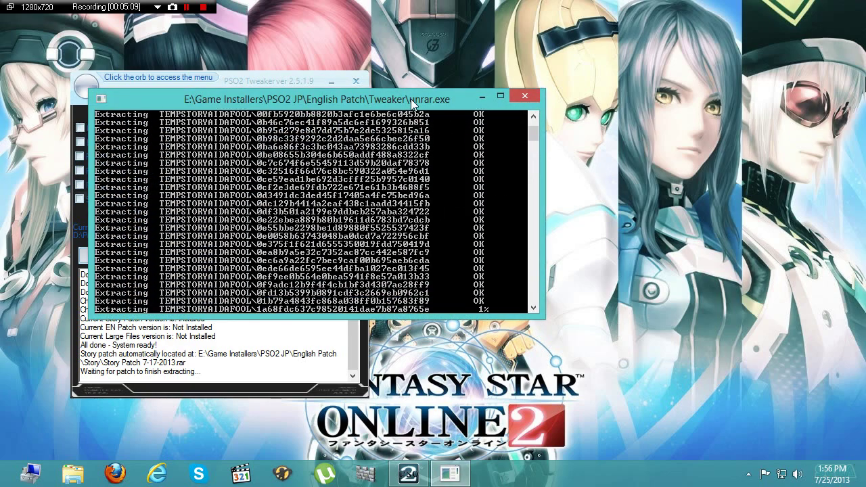
left_click_drag(421, 100, 712, 85)
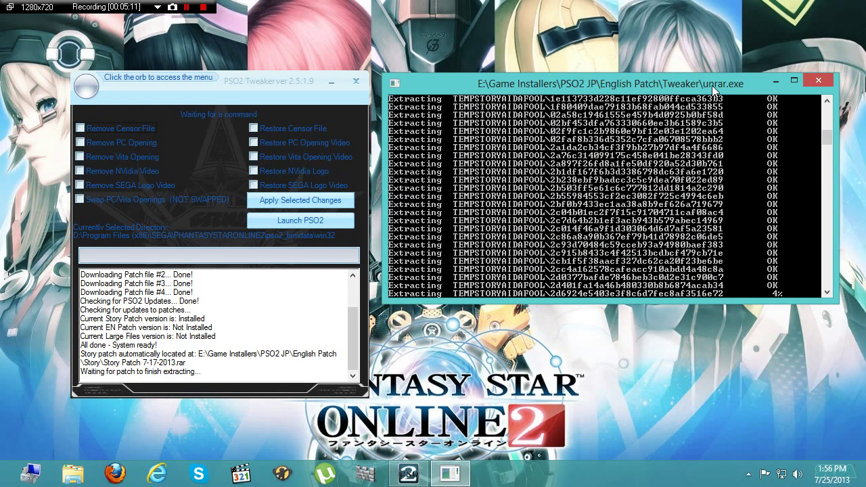